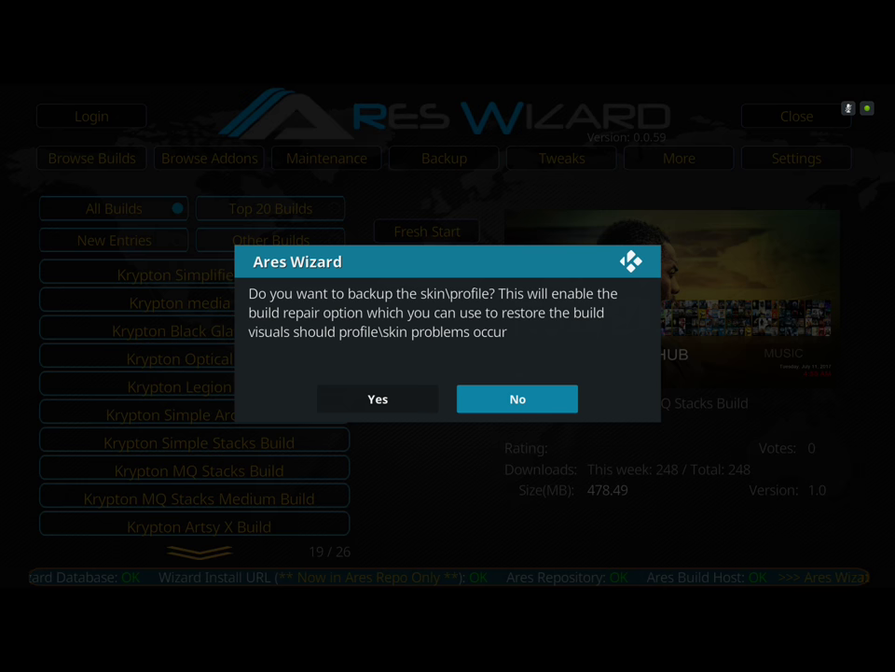
# Step: Answer No to the skin/profile backup and No to the weekly prize competition
pyautogui.press('Left')
pyautogui.press('Right')
pyautogui.press('Return')
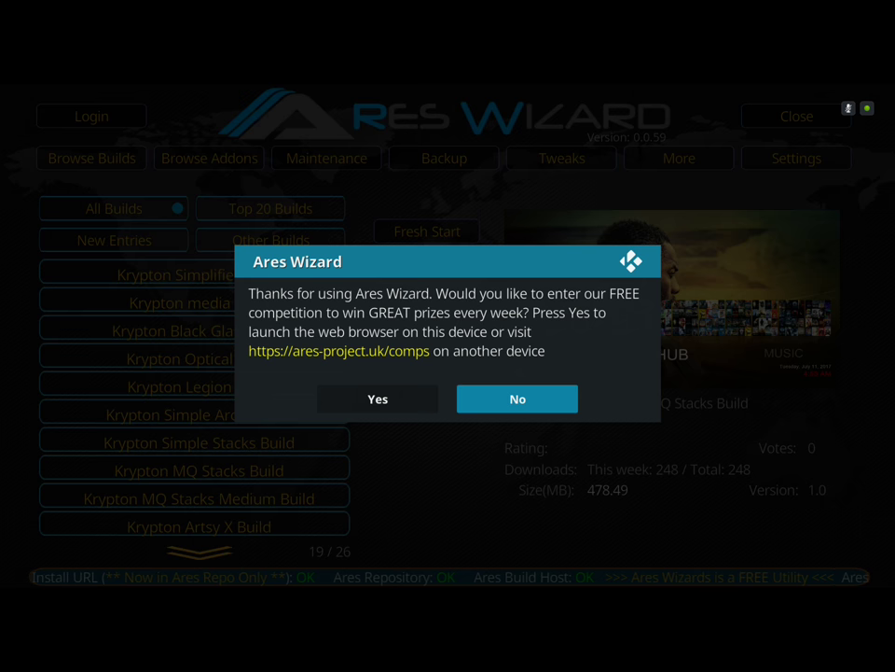
pyautogui.press('Return')
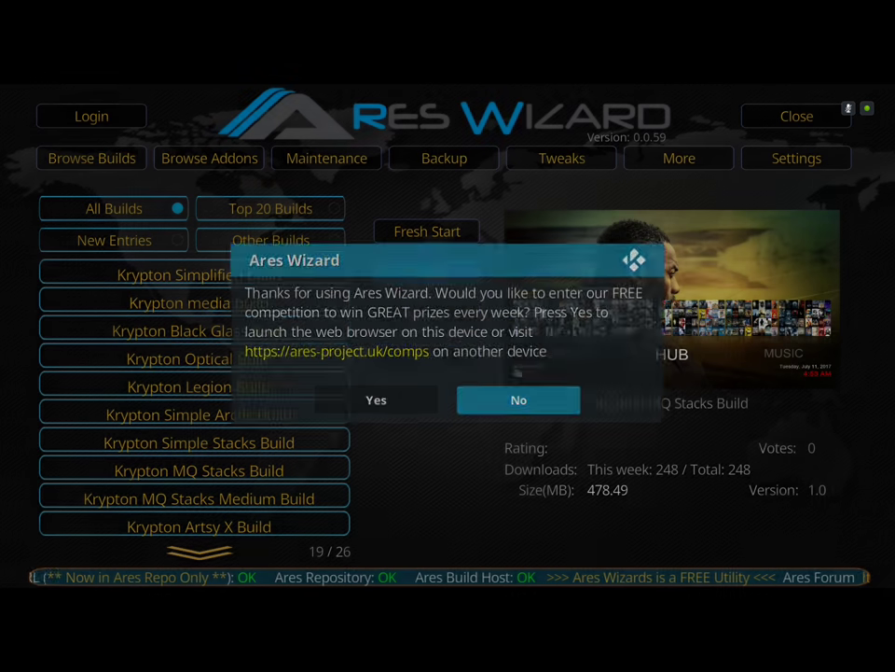
# Step: Acknowledge the 'Kodi needs to be closed' dialog and relaunch Kodi from the launcher's Apps row
pyautogui.press('Return')
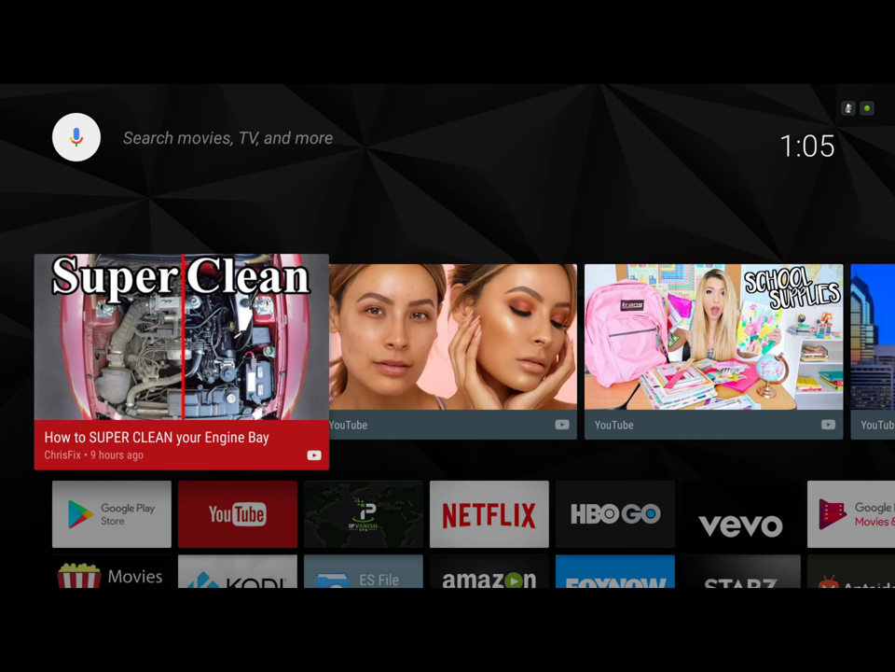
pyautogui.press('Down')
pyautogui.press('Down')
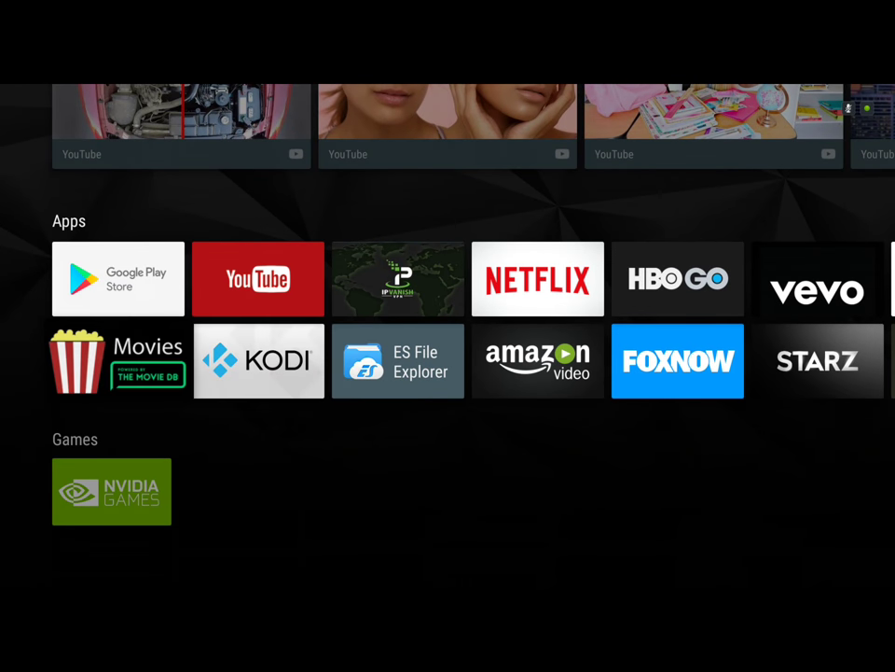
pyautogui.press('Right')
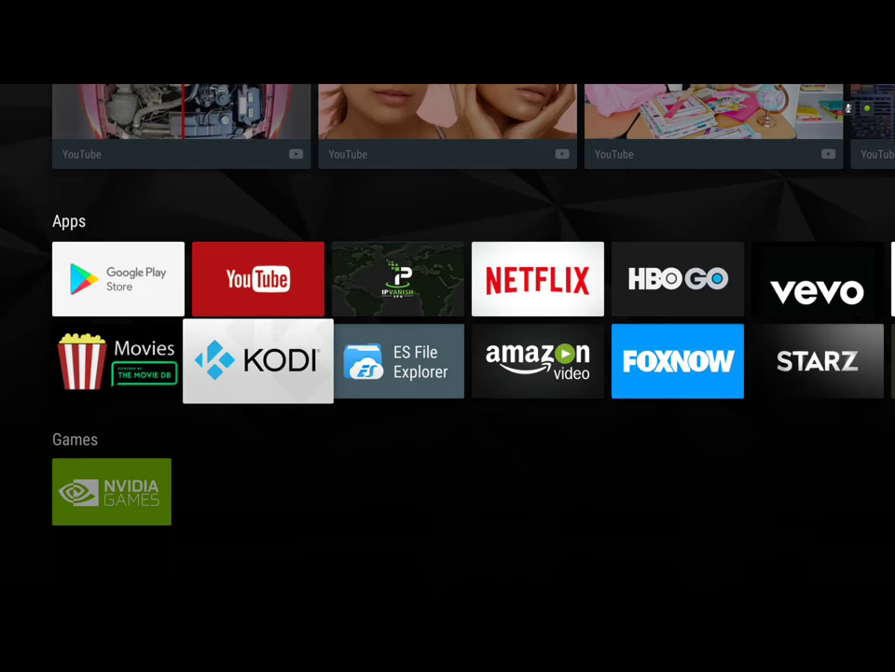
pyautogui.press('Return')
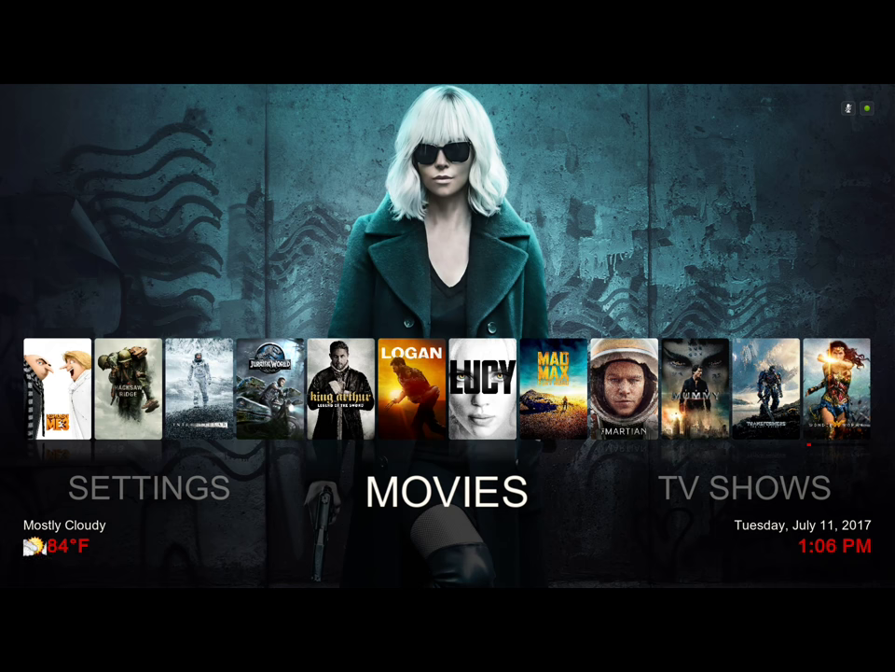
# Step: Move along the new build's home menu past TV Shows, Hub, Music, Sports and Kids to Settings
pyautogui.press('Right')
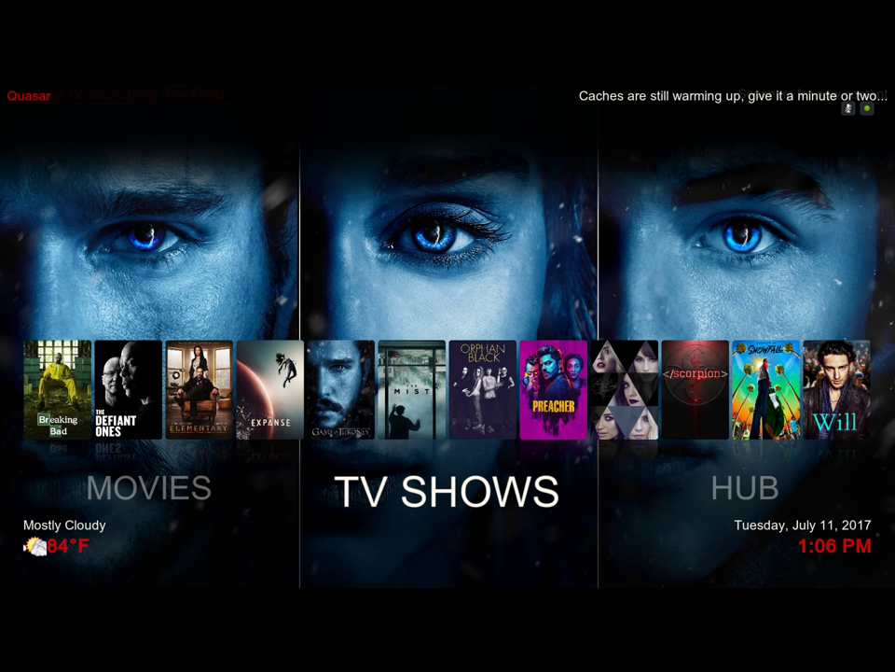
pyautogui.press('Right')
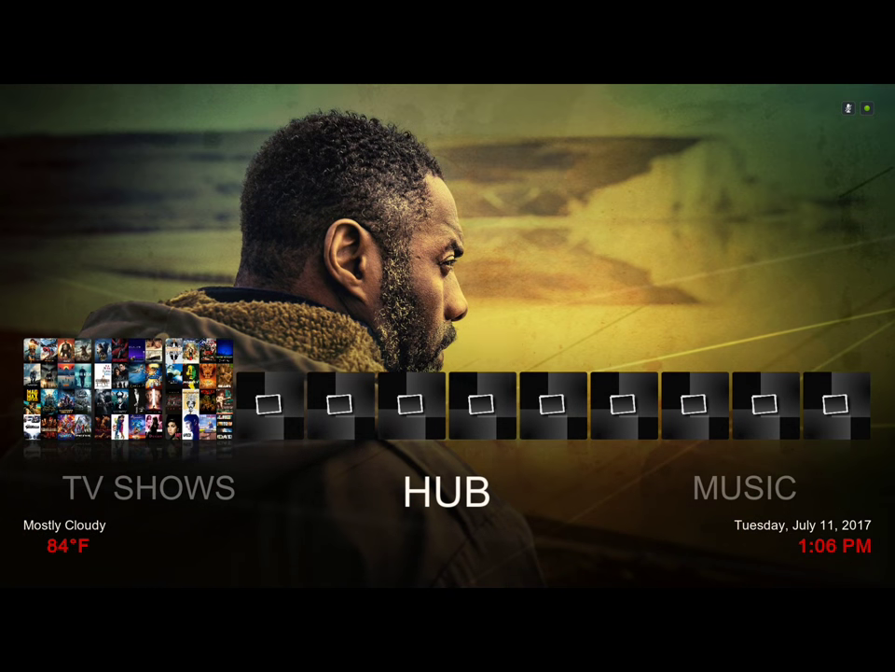
pyautogui.press('Left')
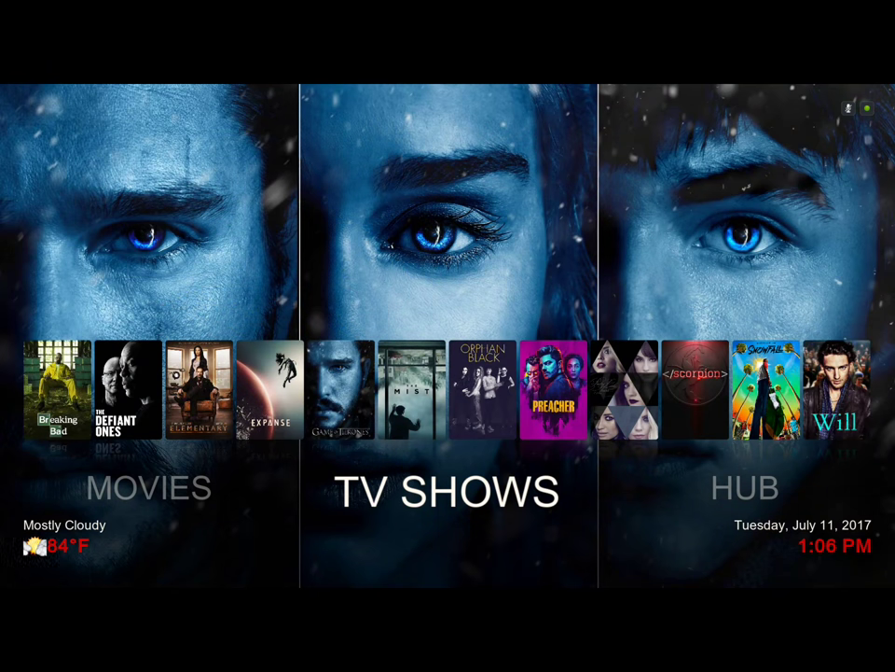
pyautogui.press('Right')
pyautogui.press('Right')
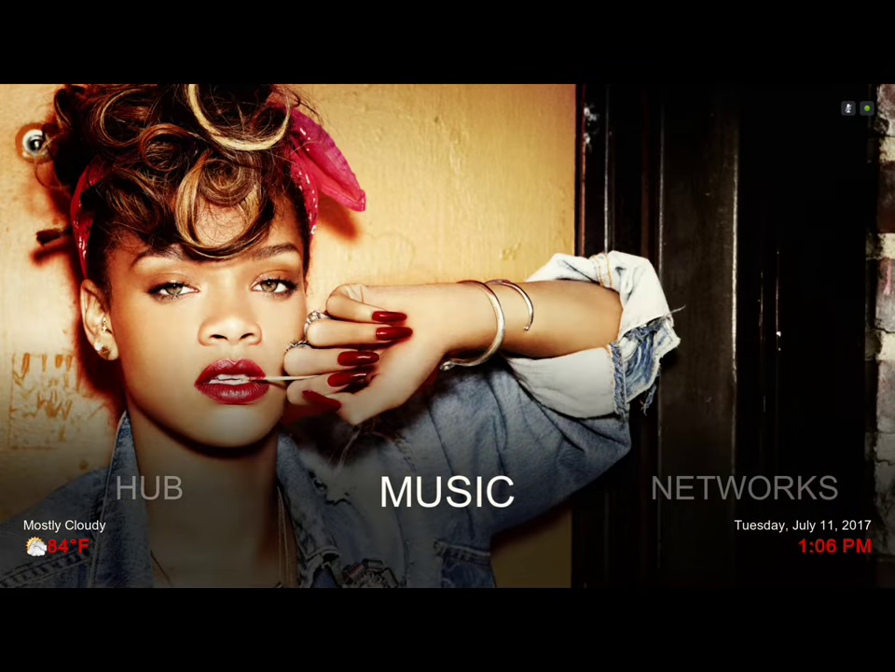
pyautogui.press('Right')
pyautogui.press('Right')
pyautogui.press('Right')
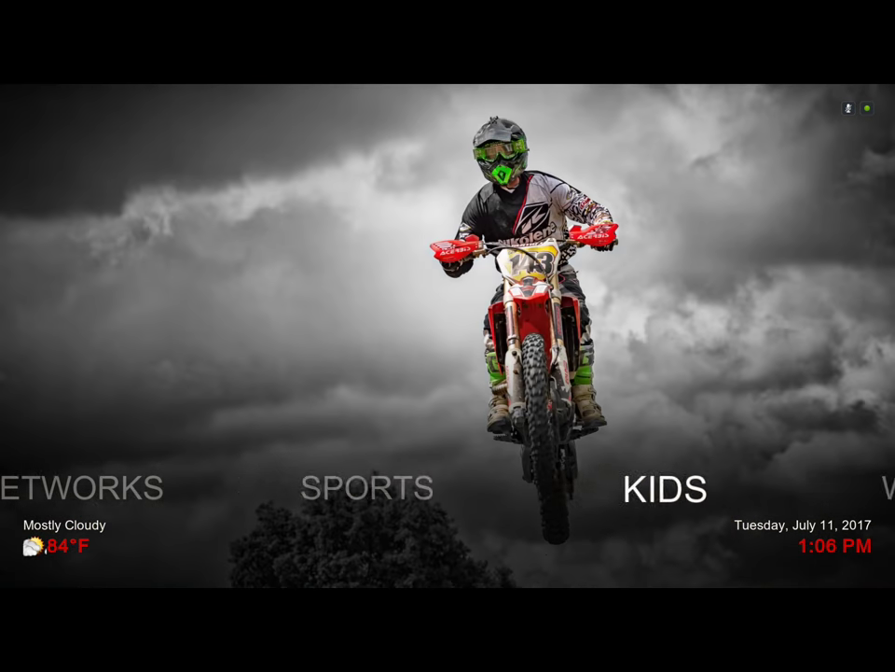
pyautogui.press('Right')
pyautogui.press('Right')
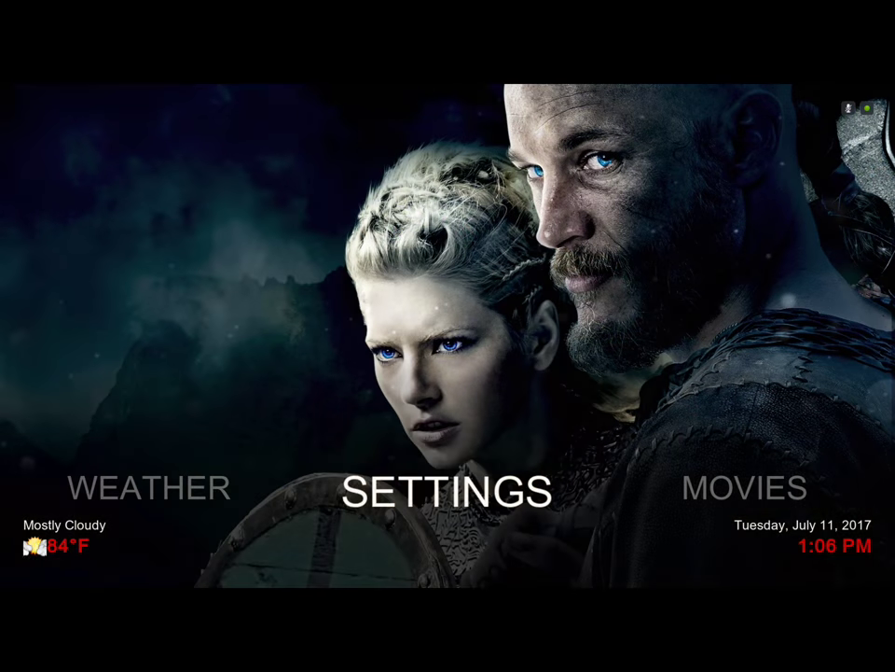
# Step: Open Video Add-ons from the Settings submenu and move down the list to Quasar
pyautogui.press('Right')
pyautogui.press('Right')
pyautogui.press('Right')
pyautogui.press('Right')
pyautogui.press('Right')
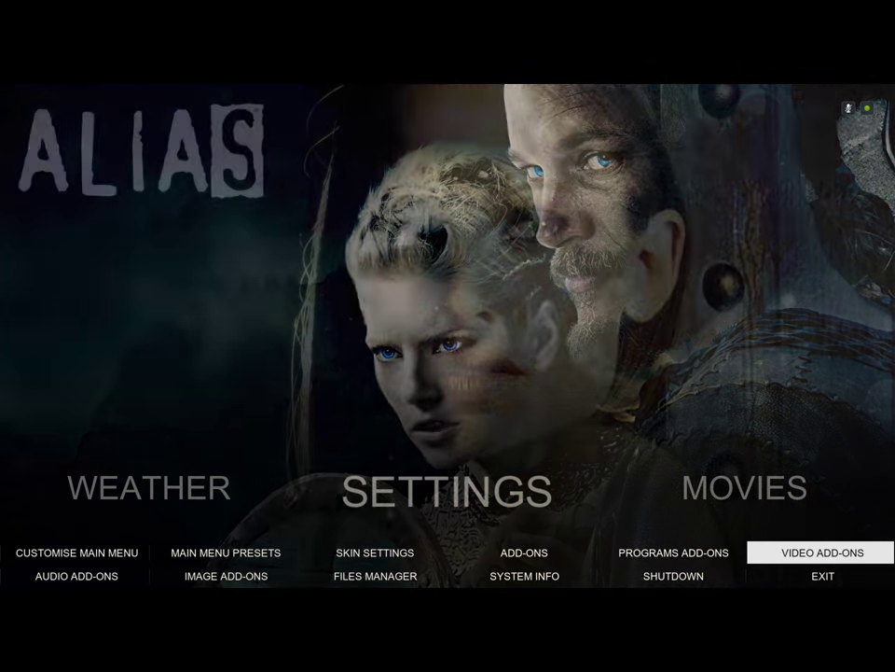
pyautogui.press('Return')
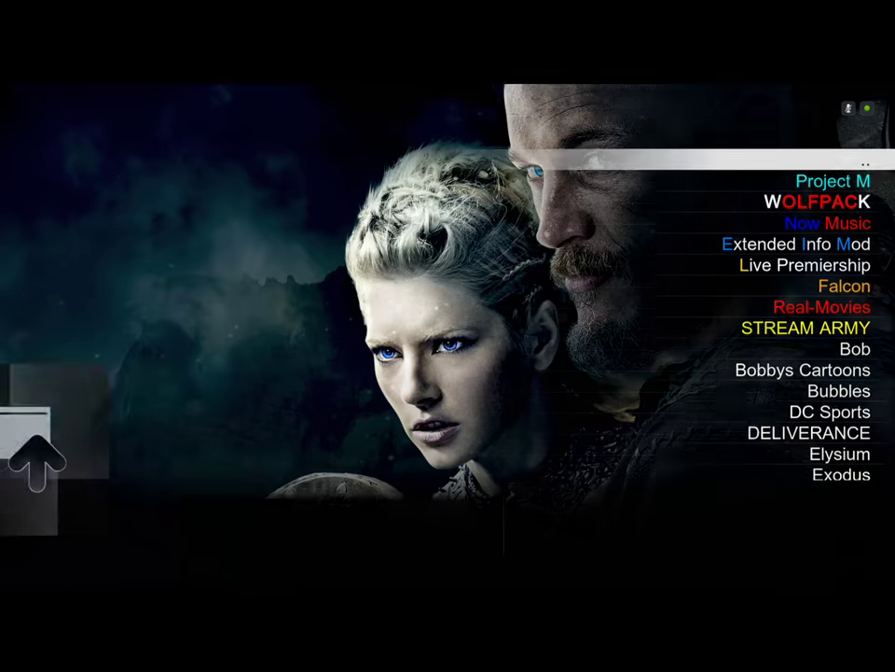
pyautogui.press('Down')
pyautogui.press('Down')
pyautogui.press('Down')
pyautogui.press('Down')
pyautogui.press('Down')
pyautogui.press('Down')
pyautogui.press('Down')
pyautogui.press('Down')
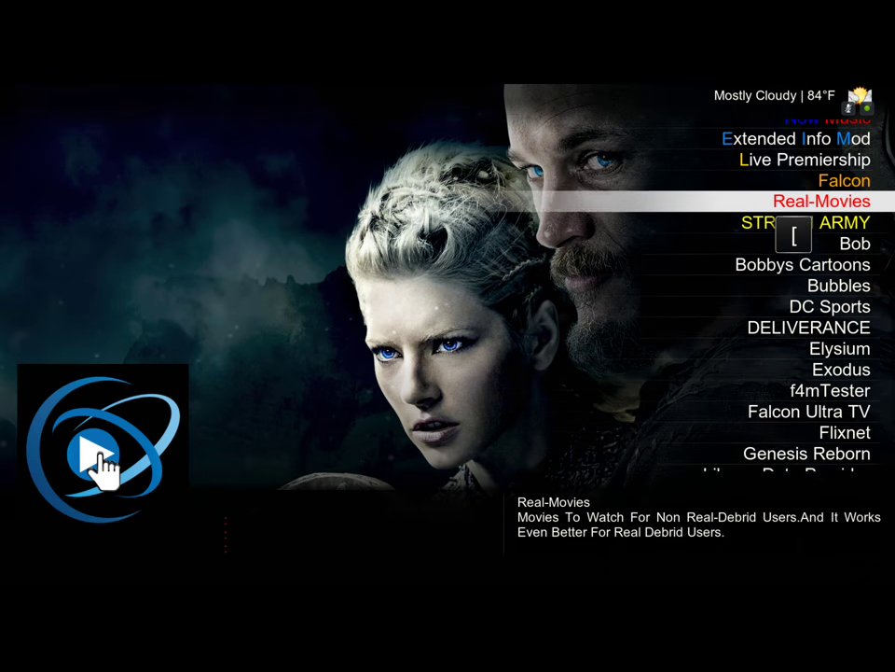
pyautogui.press('Down')
pyautogui.press('Down')
pyautogui.press('Down')
pyautogui.press('Down')
pyautogui.press('Down')
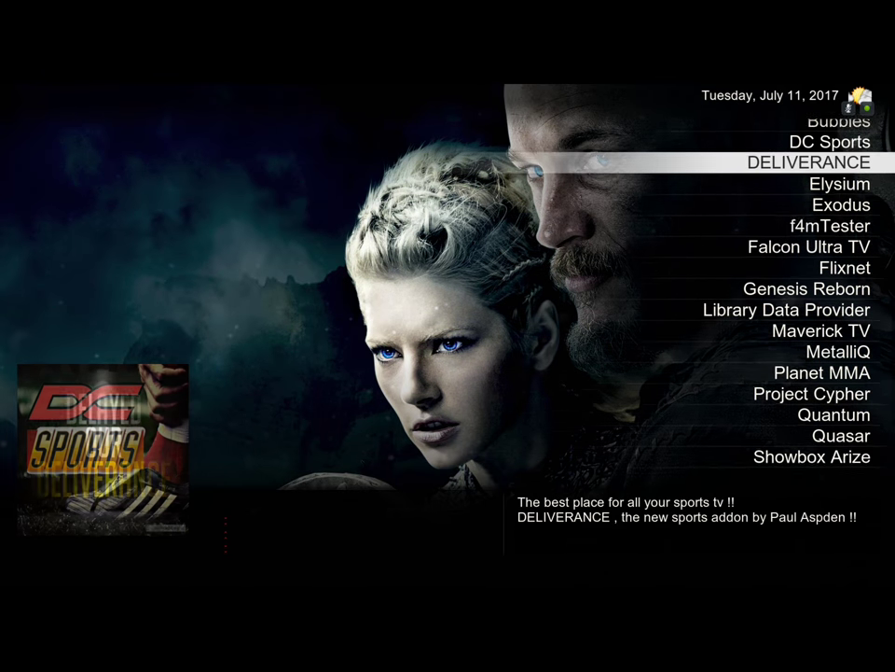
pyautogui.press('Down')
pyautogui.press('Down')
pyautogui.press('Down')
pyautogui.press('Down')
pyautogui.press('Down')
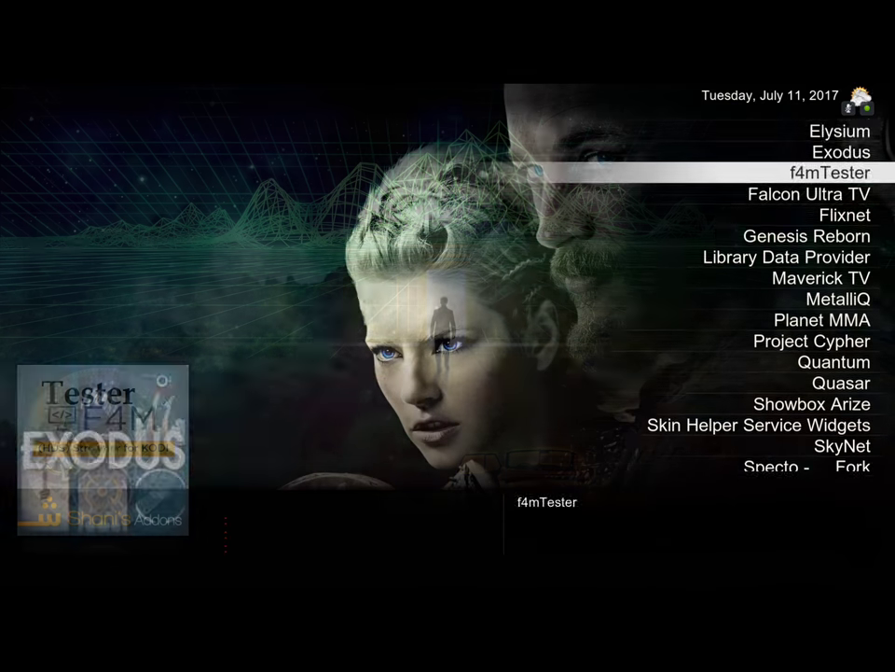
pyautogui.press('Down')
pyautogui.press('Down')
pyautogui.press('Down')
pyautogui.press('Down')
pyautogui.press('Down')
pyautogui.press('Down')
pyautogui.press('Down')
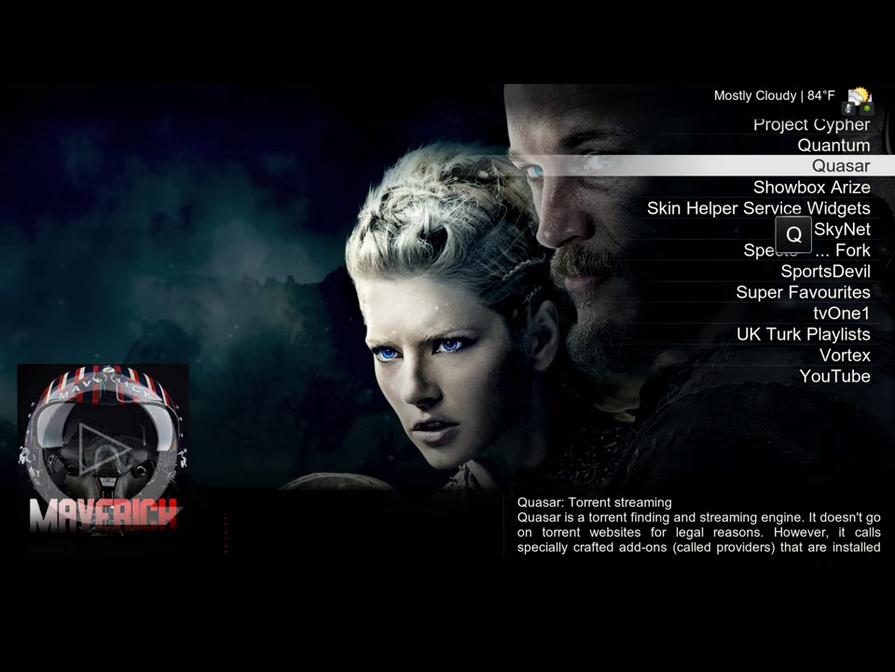
# Step: Open Quasar's settings from its context menu and select the download path setting
pyautogui.press('c')
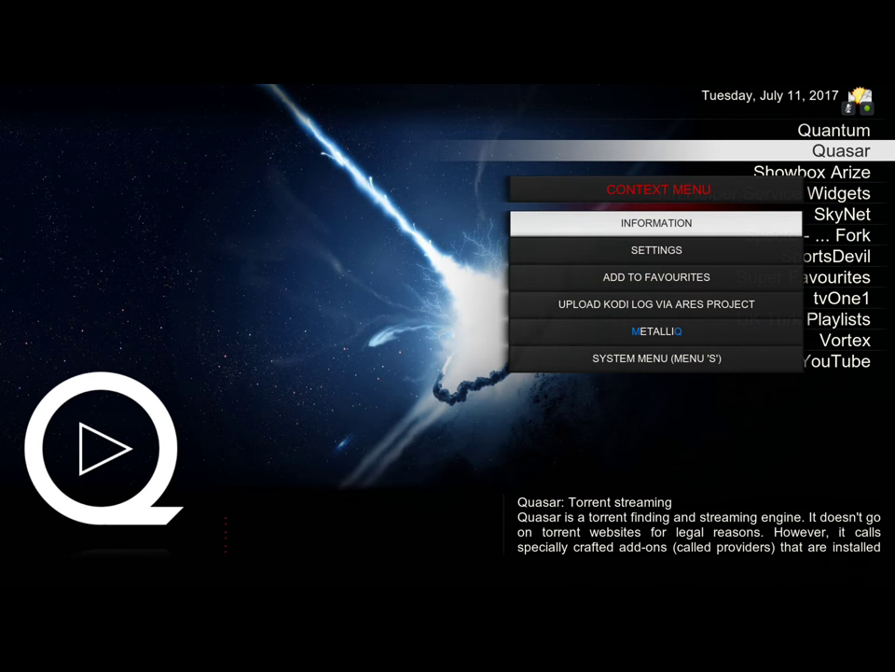
pyautogui.press('Down')
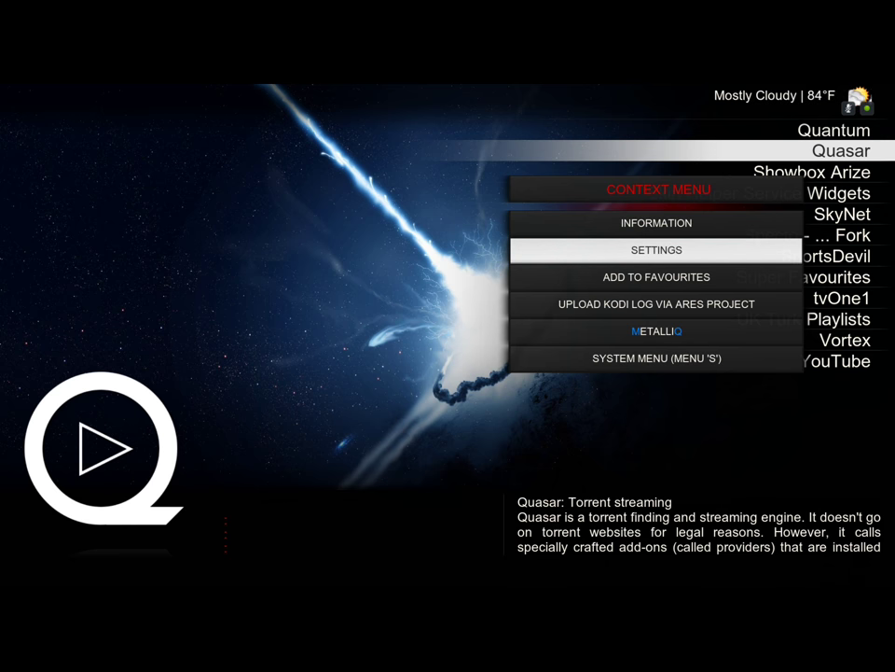
pyautogui.press('Return')
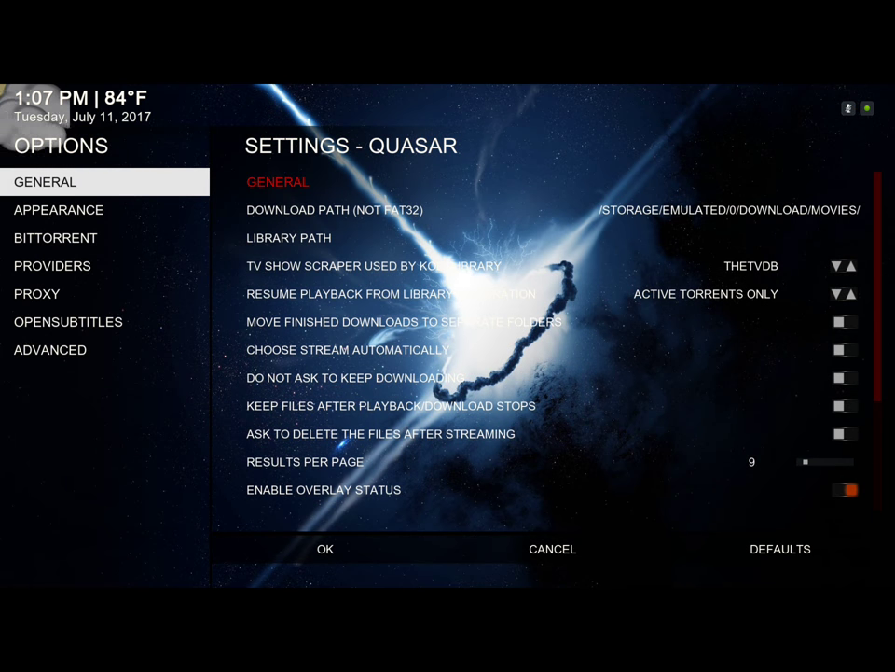
pyautogui.click(333, 210)
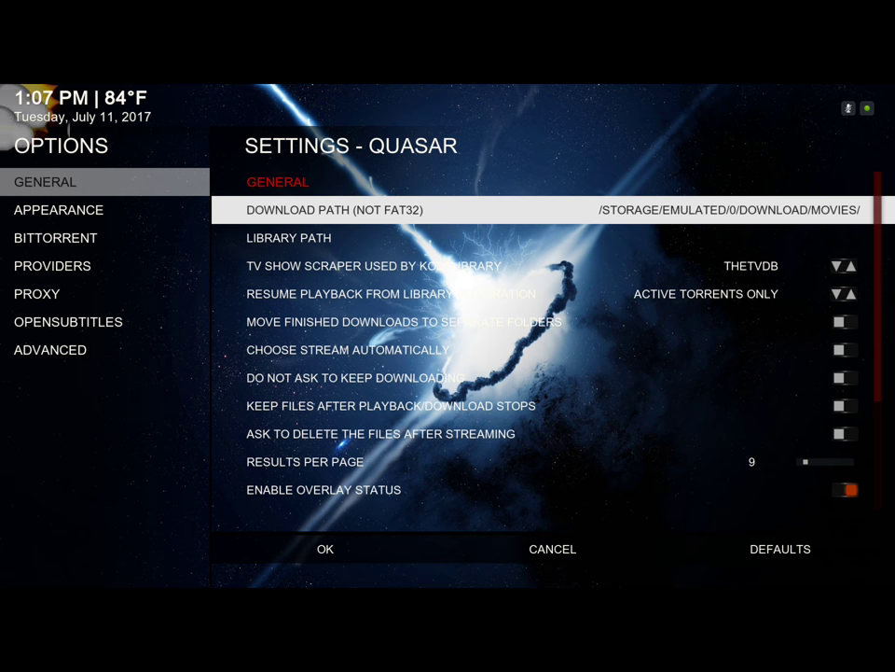
# Step: Open the download path browser and enter the External Storage source
pyautogui.press('Return')
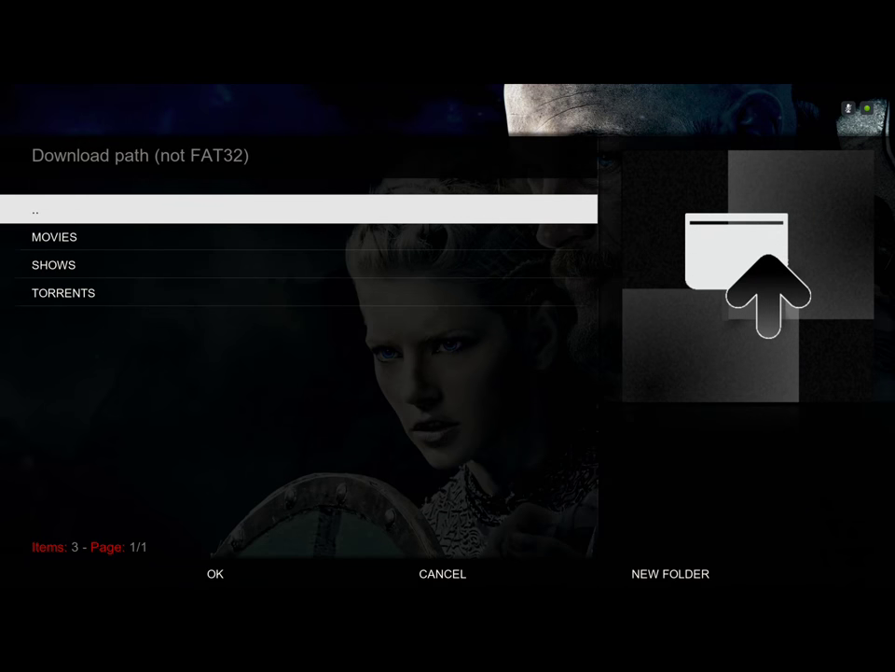
pyautogui.press('BackSpace')
pyautogui.press('BackSpace')
pyautogui.press('BackSpace')
pyautogui.press('BackSpace')
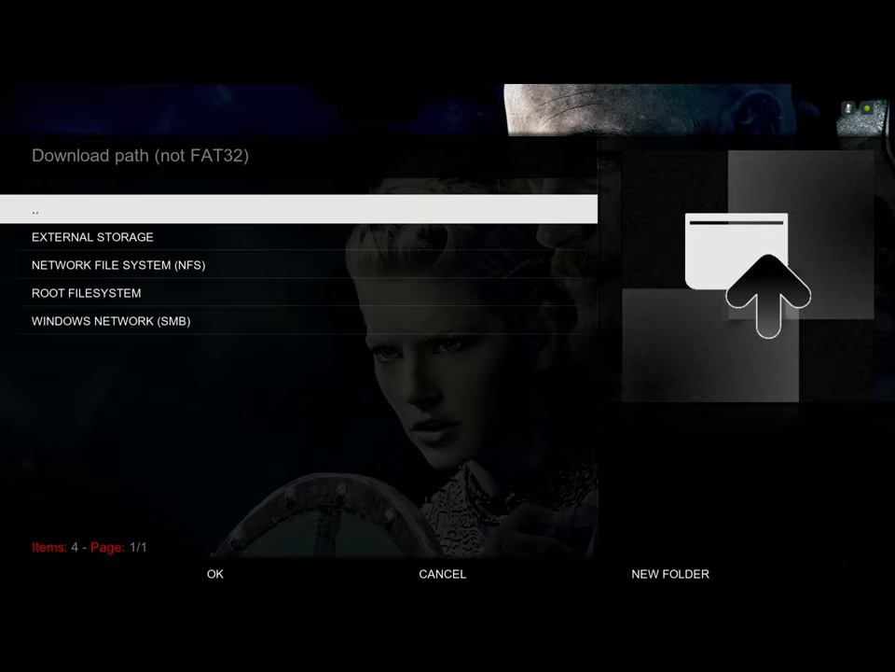
pyautogui.press('Return')
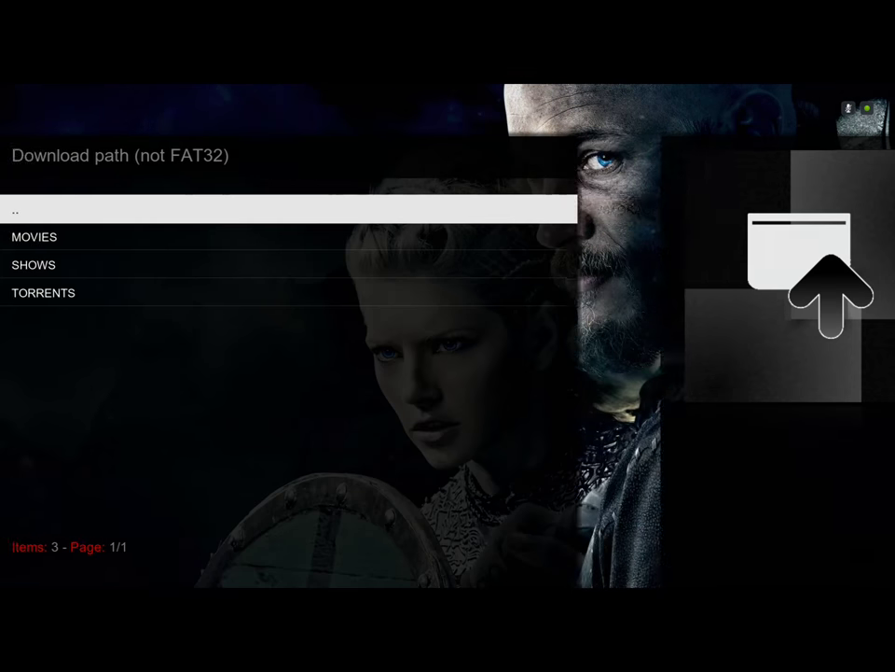
pyautogui.press('BackSpace')
pyautogui.press('BackSpace')
pyautogui.press('BackSpace')
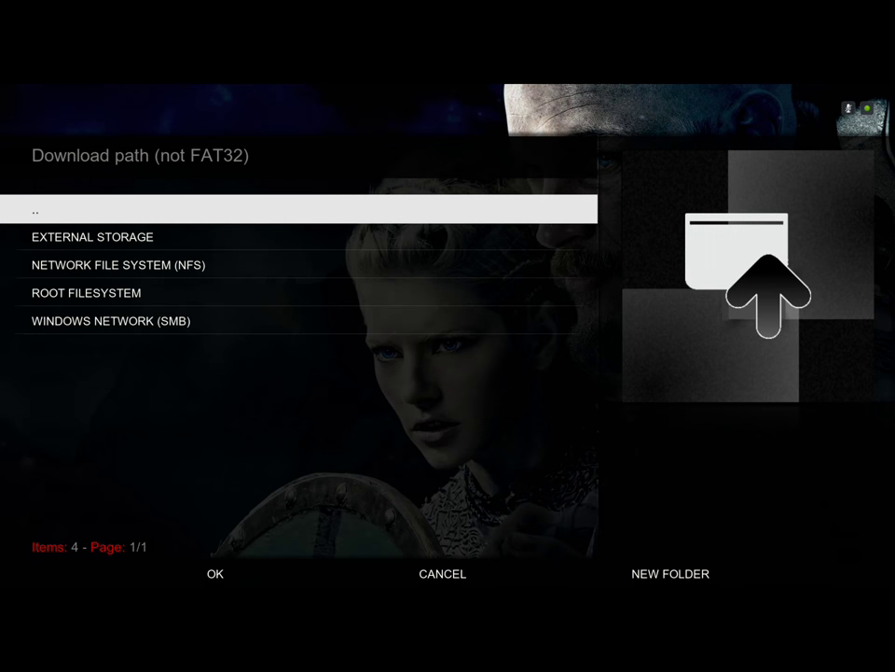
pyautogui.press('Down')
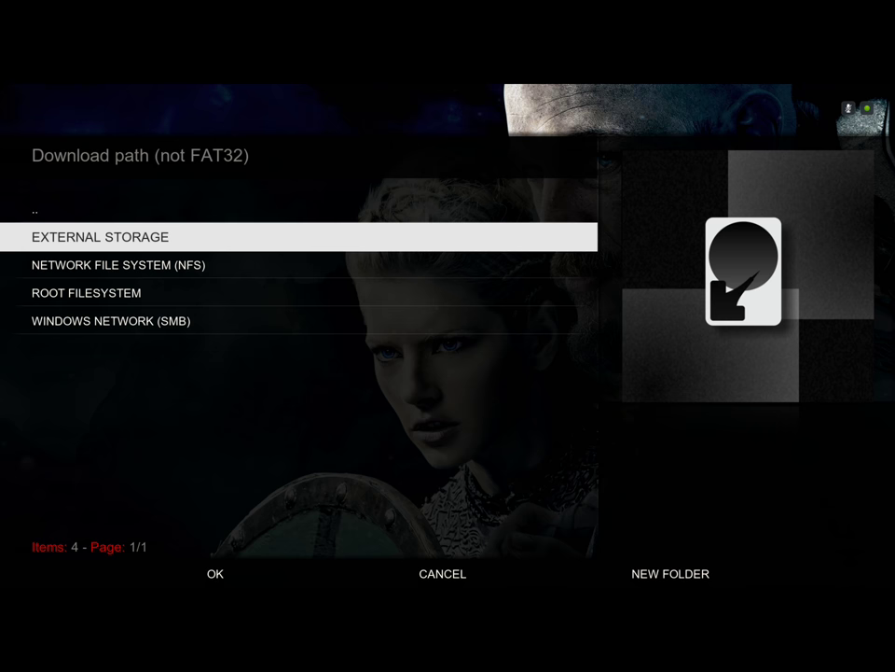
pyautogui.press('Down')
pyautogui.press('Up')
pyautogui.press('Return')
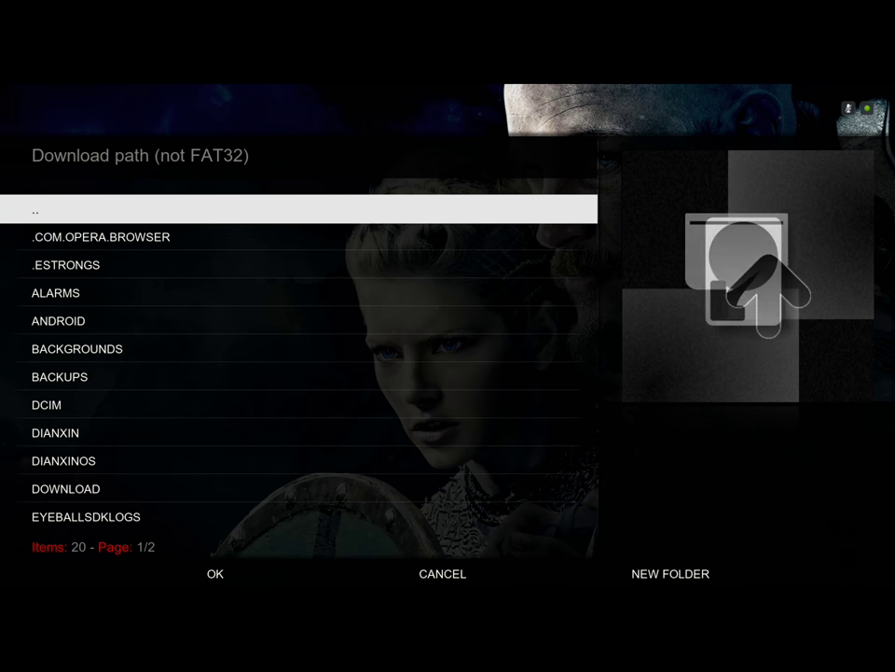
# Step: Browse to DOWNLOAD > MOVIES and confirm /storage/emulated/0/Download/Movies/ as the download path
pyautogui.press('Down')
pyautogui.press('Down')
pyautogui.press('Down')
pyautogui.press('Down')
pyautogui.press('Down')
pyautogui.press('Down')
pyautogui.press('Down')
pyautogui.press('Down')
pyautogui.press('Down')
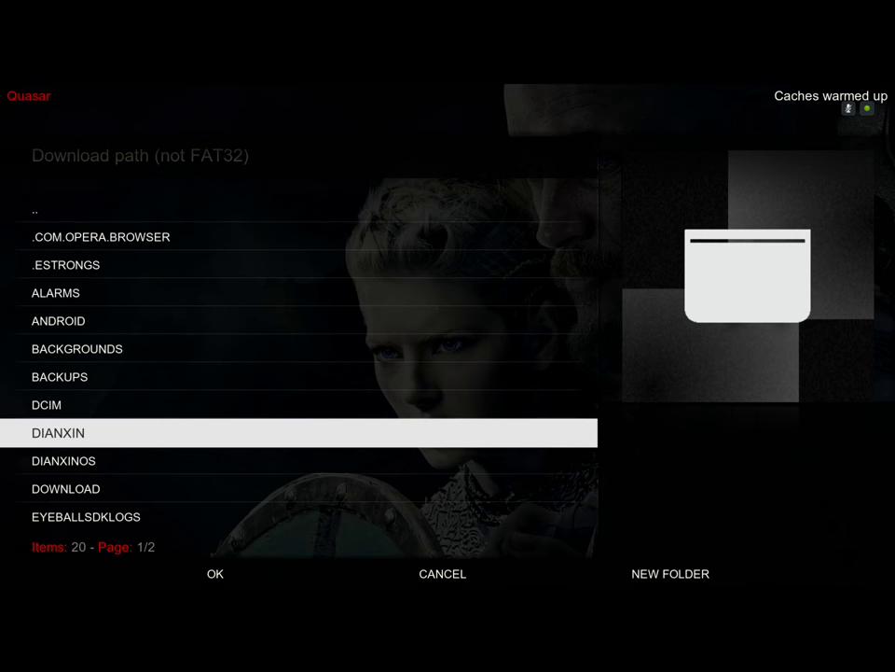
pyautogui.press('Up')
pyautogui.press('Up')
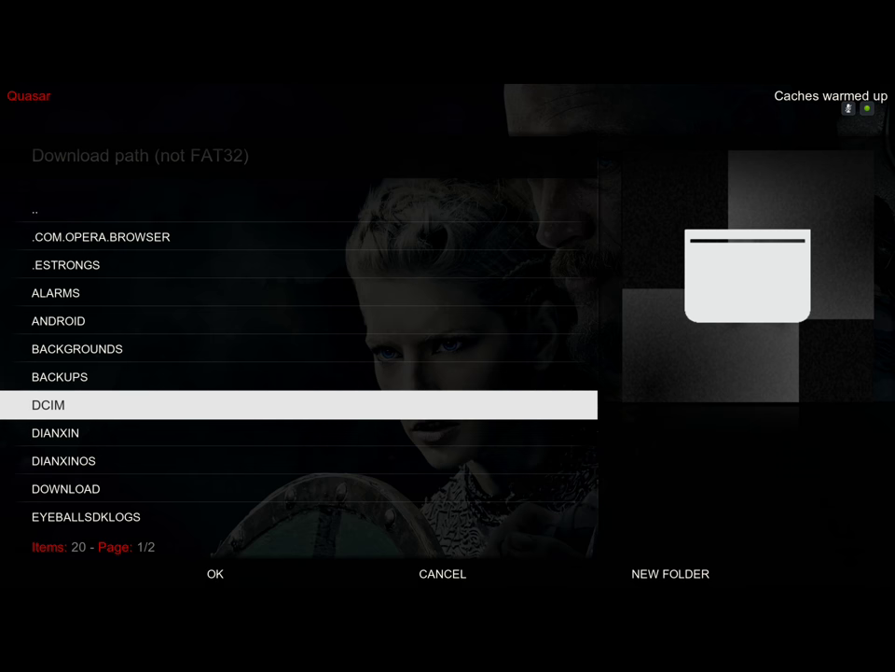
pyautogui.press('Down')
pyautogui.press('Down')
pyautogui.press('Down')
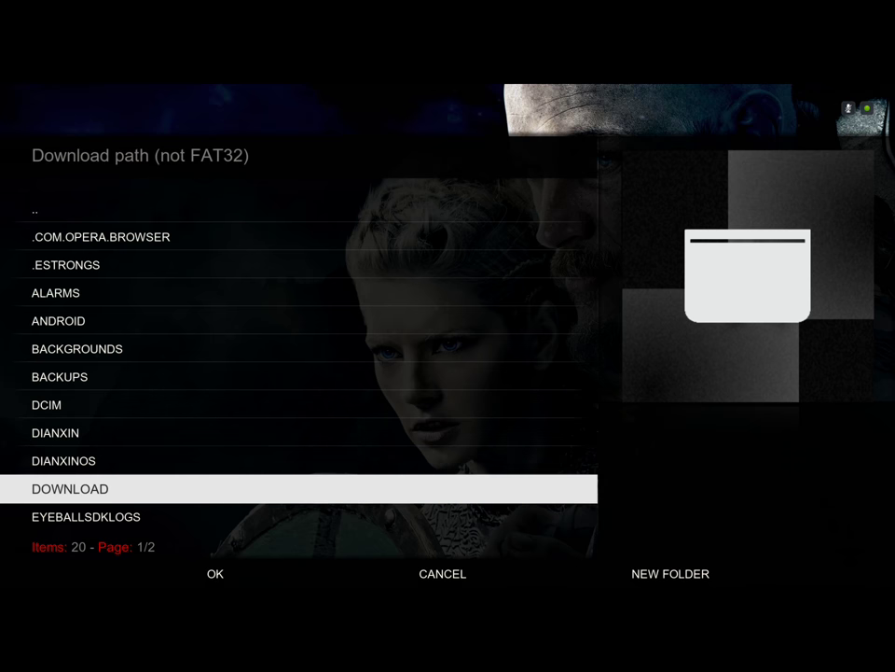
pyautogui.press('Return')
pyautogui.press('Down')
pyautogui.press('Down')
pyautogui.press('Down')
pyautogui.press('Down')
pyautogui.press('Down')
pyautogui.press('Down')
pyautogui.press('Down')
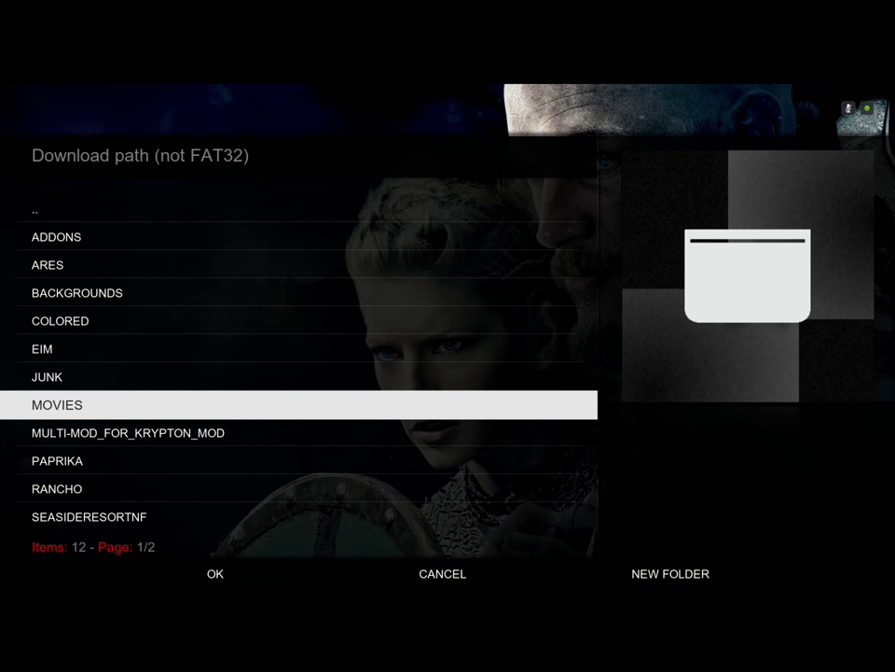
pyautogui.press('Return')
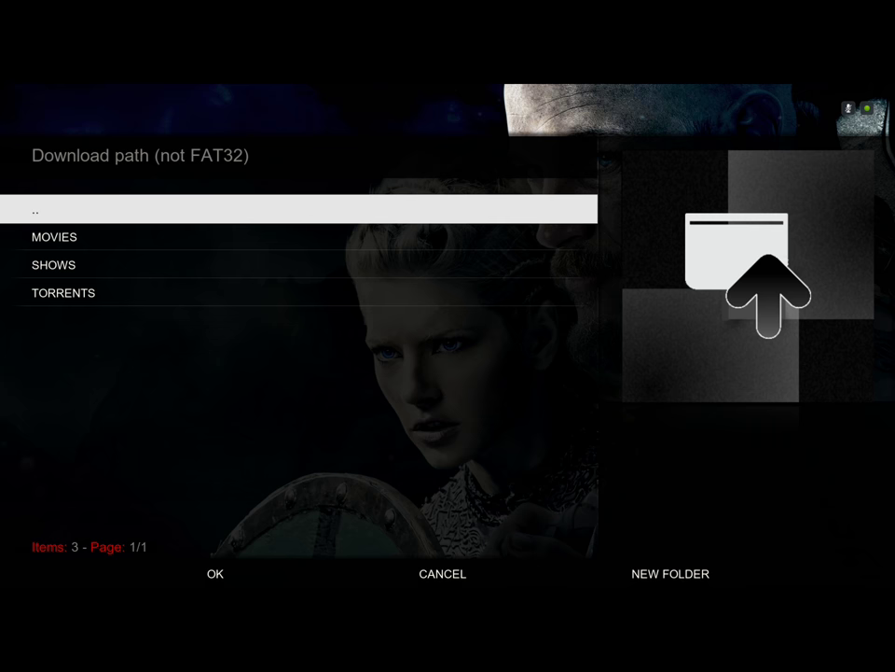
pyautogui.press('Up')
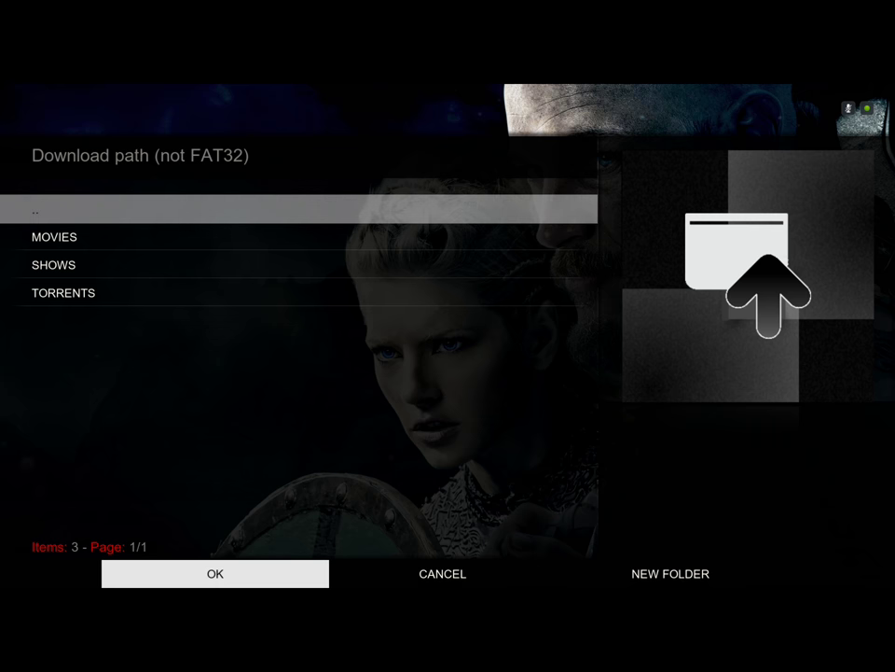
pyautogui.press('Return')
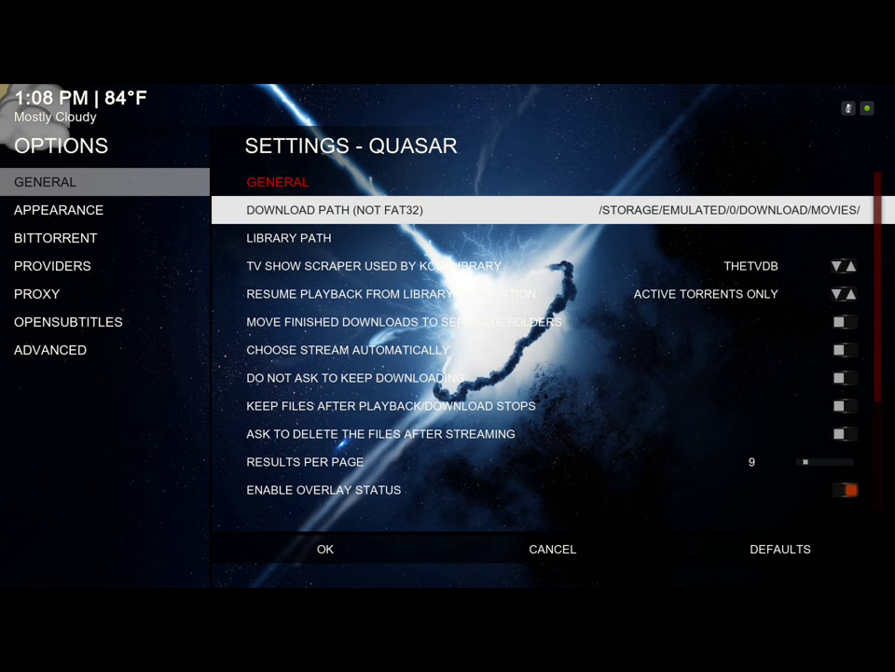
# Step: Confirm the Quasar settings with OK to save the new download path
pyautogui.press('Down')
pyautogui.press('Down')
pyautogui.press('Down')
pyautogui.press('Down')
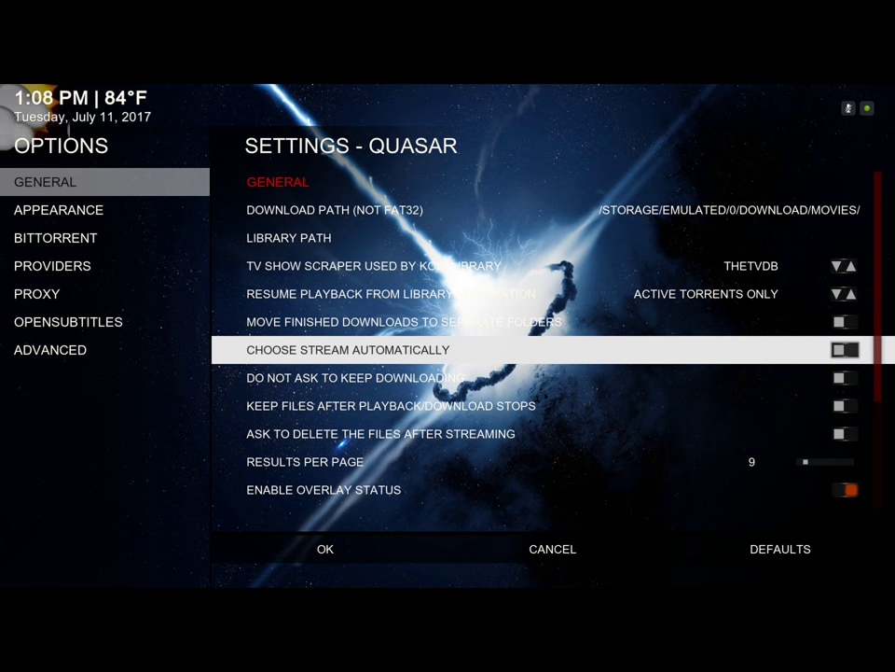
pyautogui.press('Down')
pyautogui.press('Down')
pyautogui.press('Down')
pyautogui.press('Down')
pyautogui.press('Down')
pyautogui.press('Down')
pyautogui.press('Down')
pyautogui.press('Down')
pyautogui.press('Down')
pyautogui.press('Down')
pyautogui.press('Down')
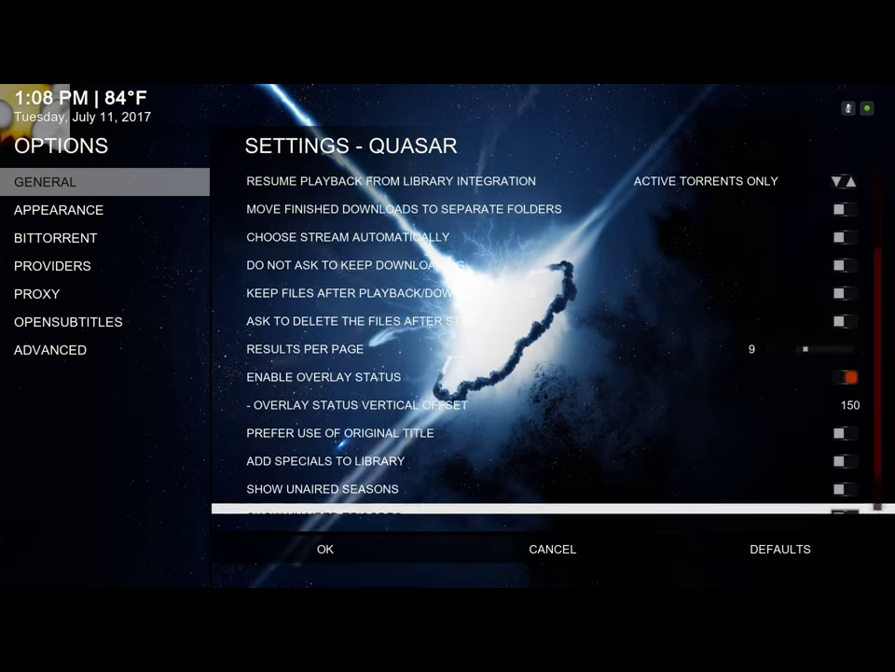
pyautogui.press('Down')
pyautogui.press('Down')
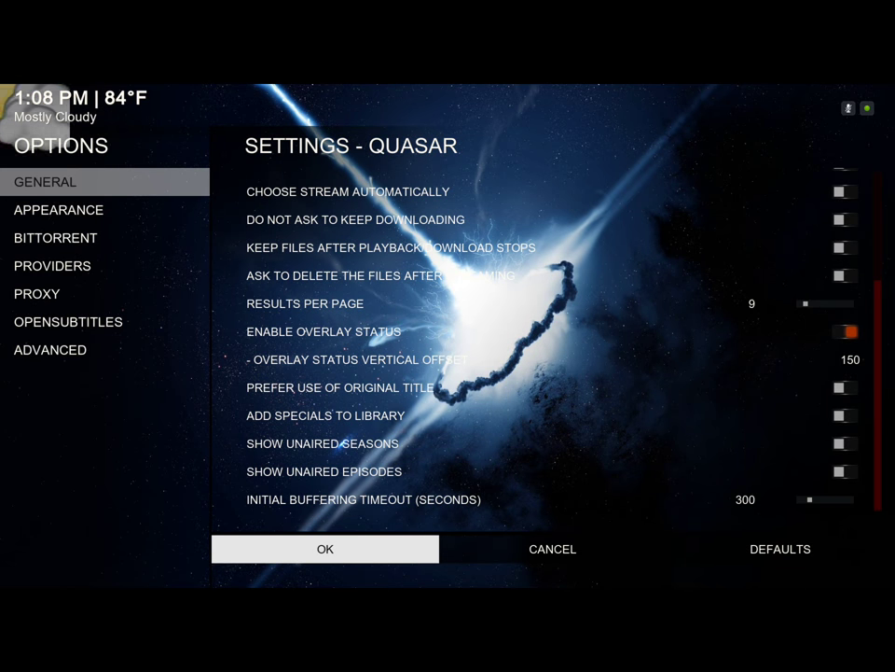
pyautogui.press('Return')
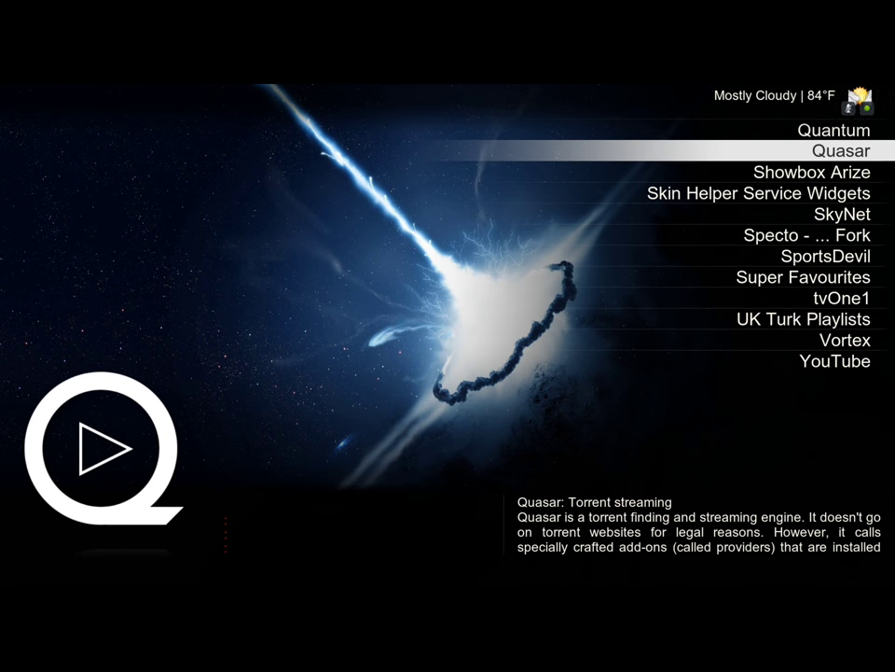
# Step: Step through the add-on list between Quantum and Showbox Arize, ending on Quasar
pyautogui.press('Up')
pyautogui.press('Down')
pyautogui.press('Up')
pyautogui.press('Down')
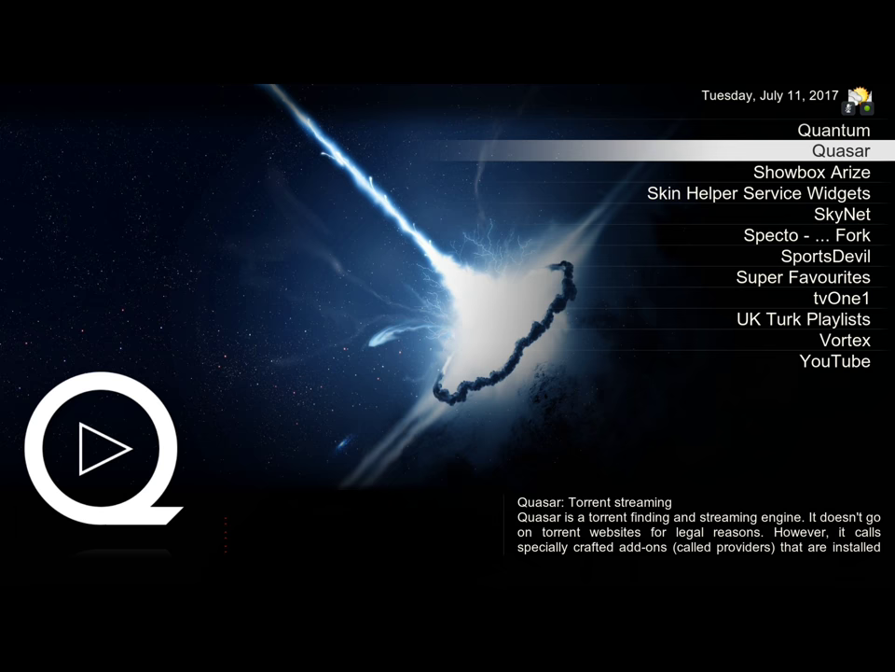
pyautogui.press('Down')
pyautogui.press('Up')
pyautogui.press('Up')
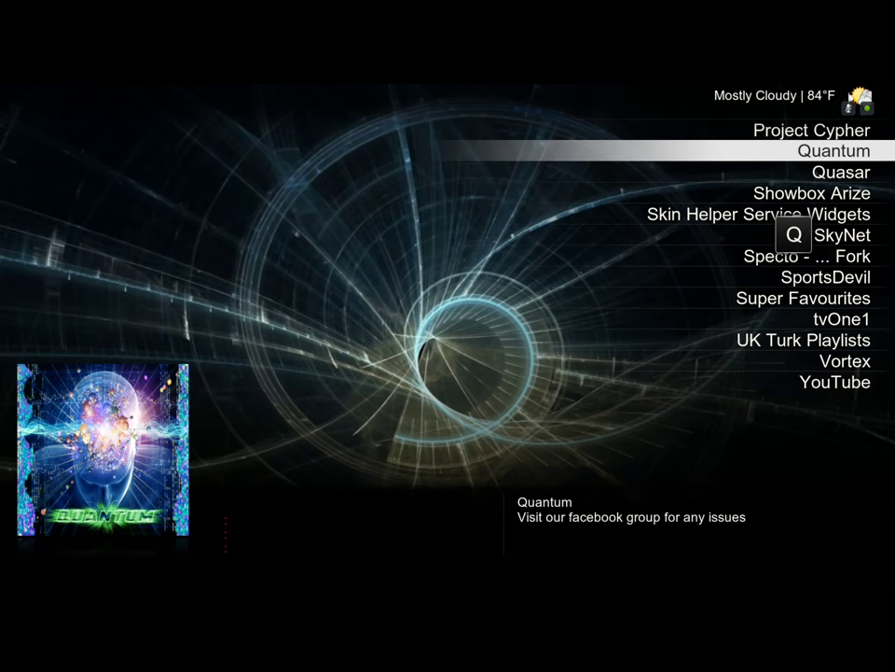
pyautogui.press('Down')
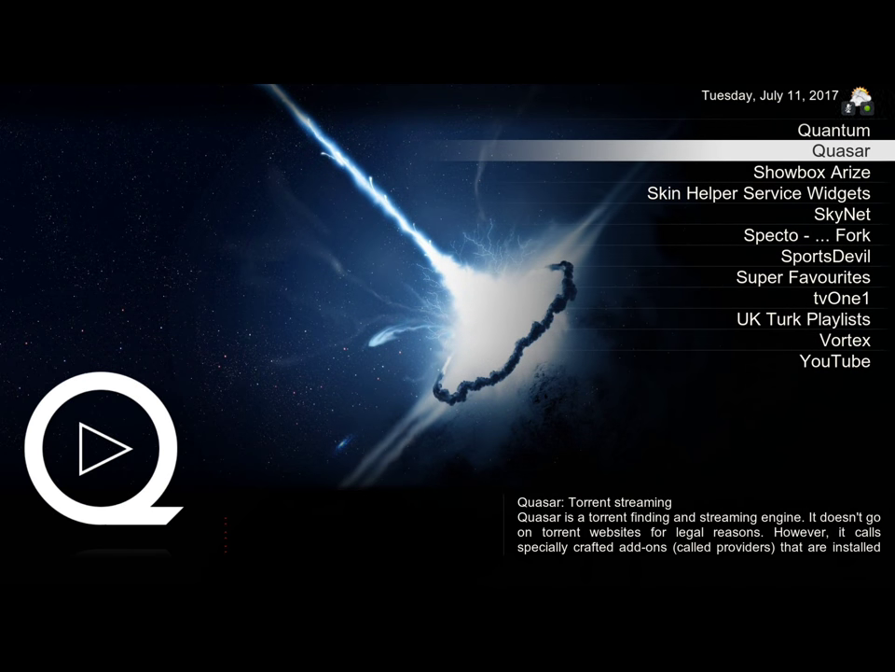